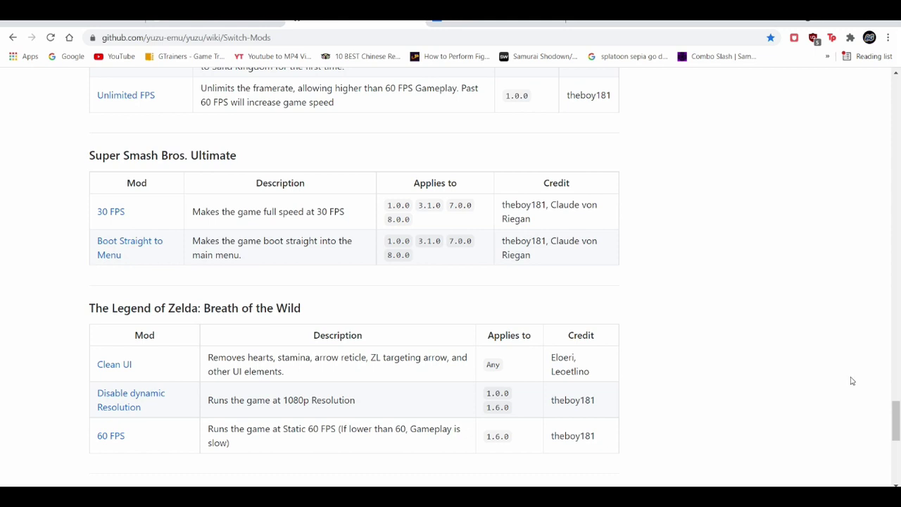
Look through the game mod tables on the yuzu Switch Mods wiki page.
drag(897, 417, 897, 421)
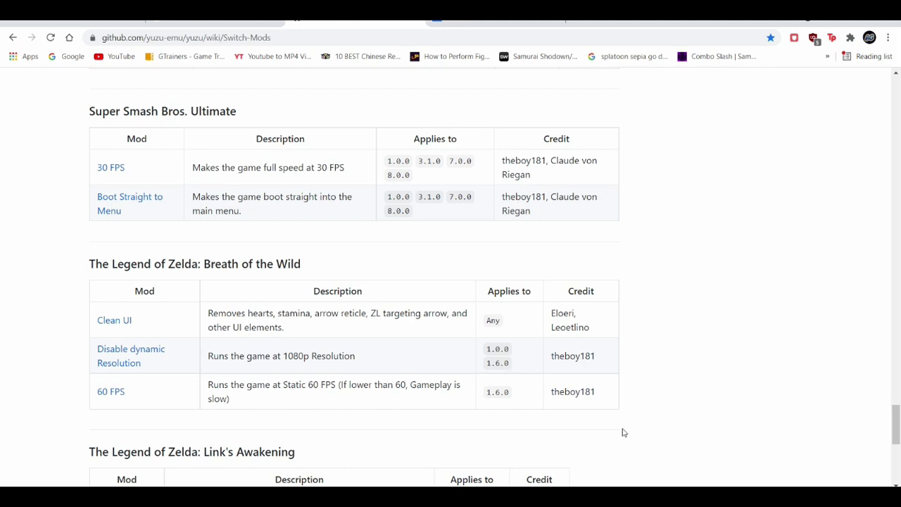
drag(896, 435, 896, 455)
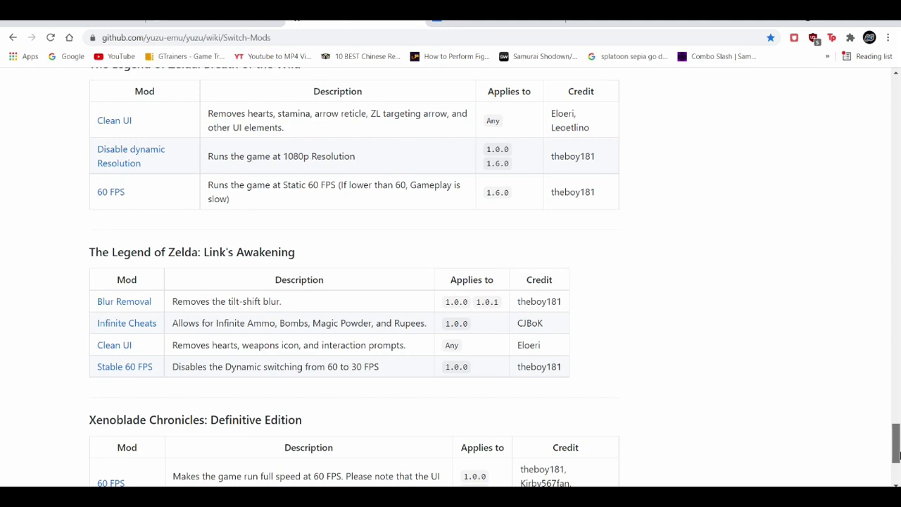
drag(898, 455, 897, 243)
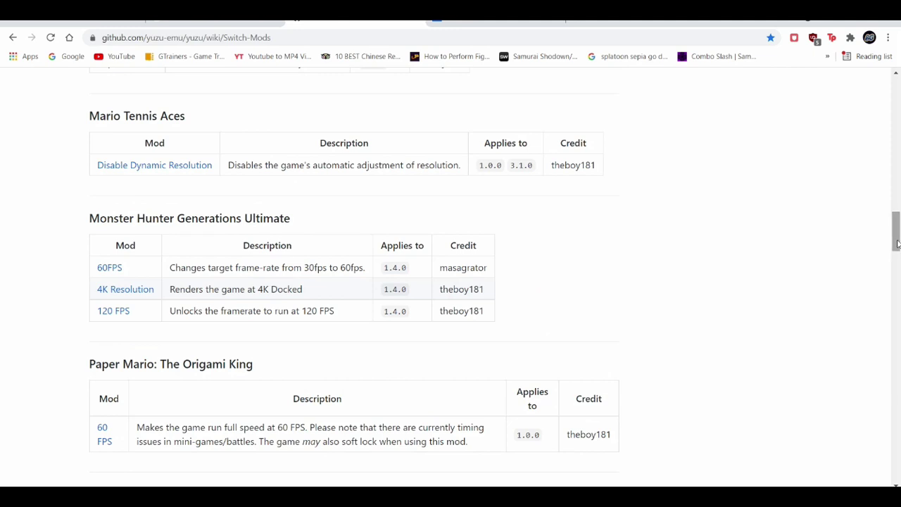
mouse_move(897, 244)
mouse_down()
mouse_move(897, 116)
mouse_move(898, 243)
mouse_up()
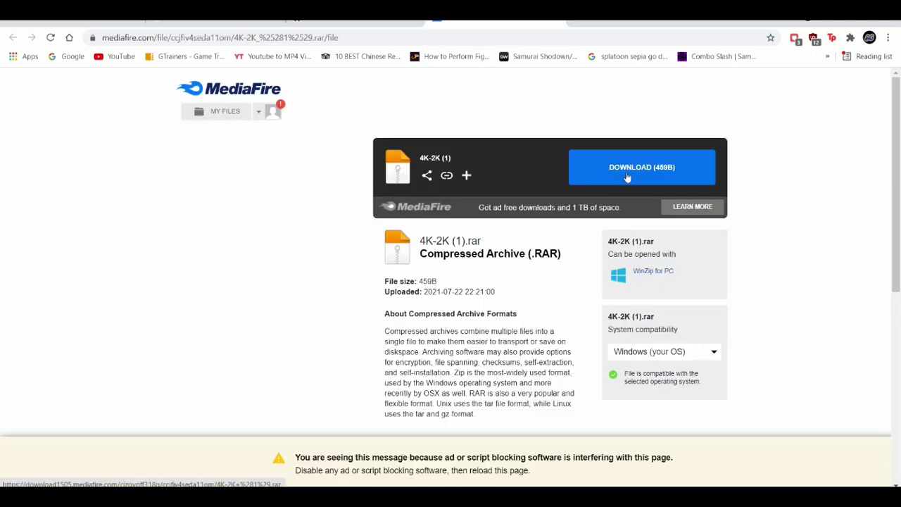
Download 4K-2K (1).rar from MediaFire and place the archive in an open area of the desktop.
click(649, 159)
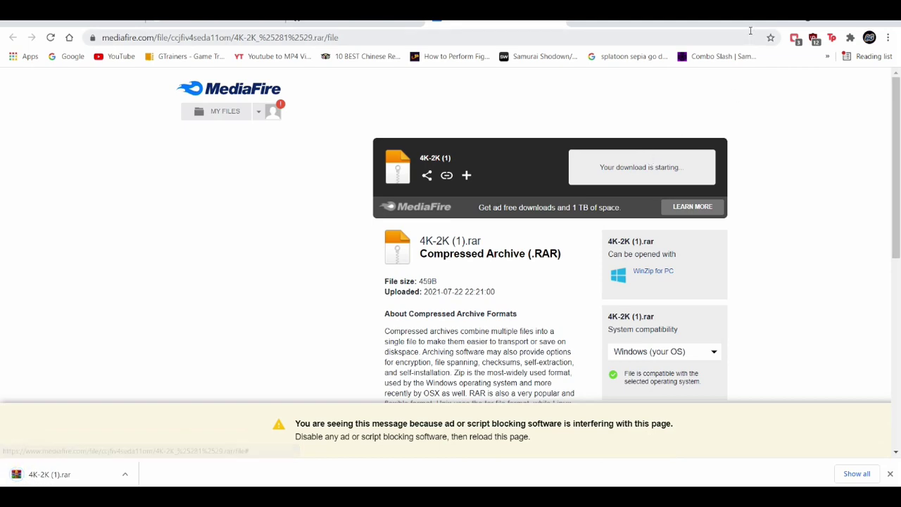
key(super+Down)
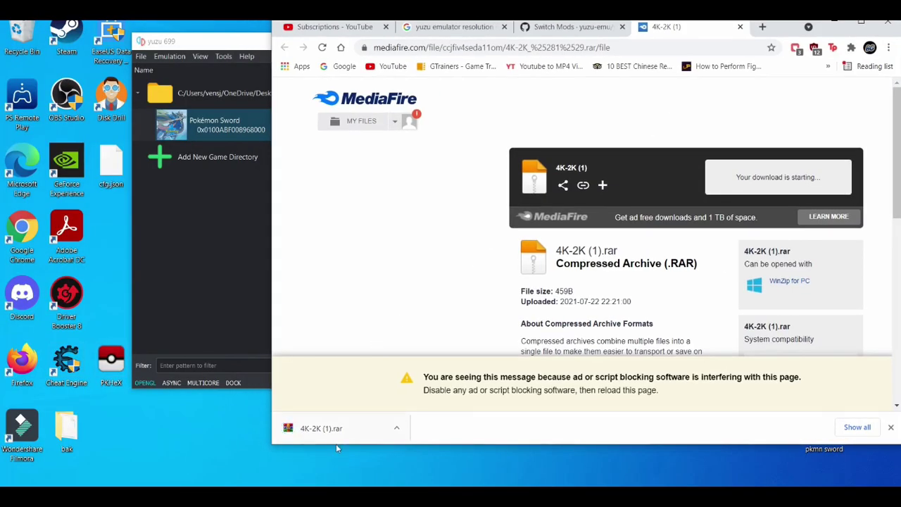
drag(318, 428, 184, 443)
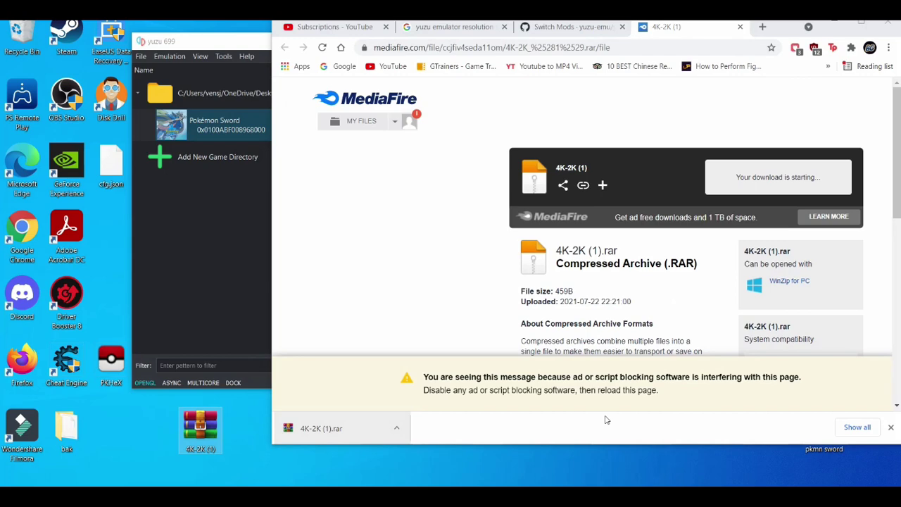
click(890, 428)
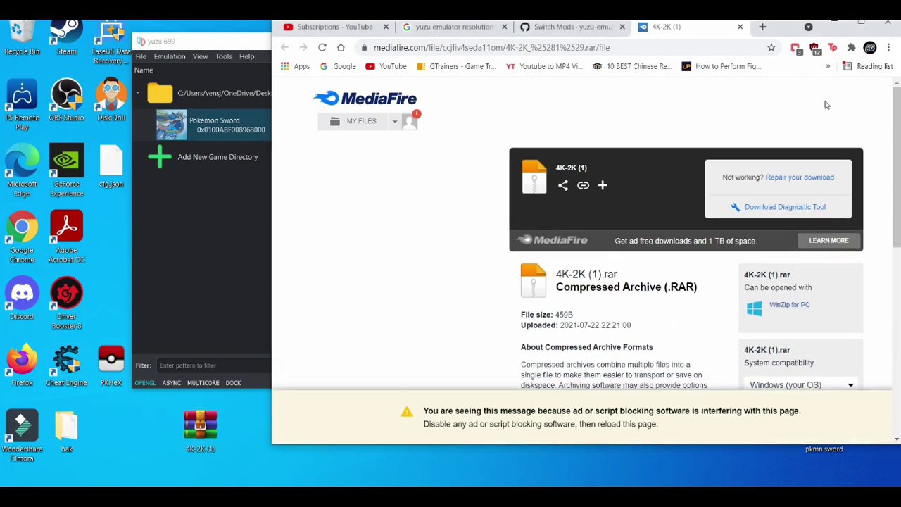
key(super+Down)
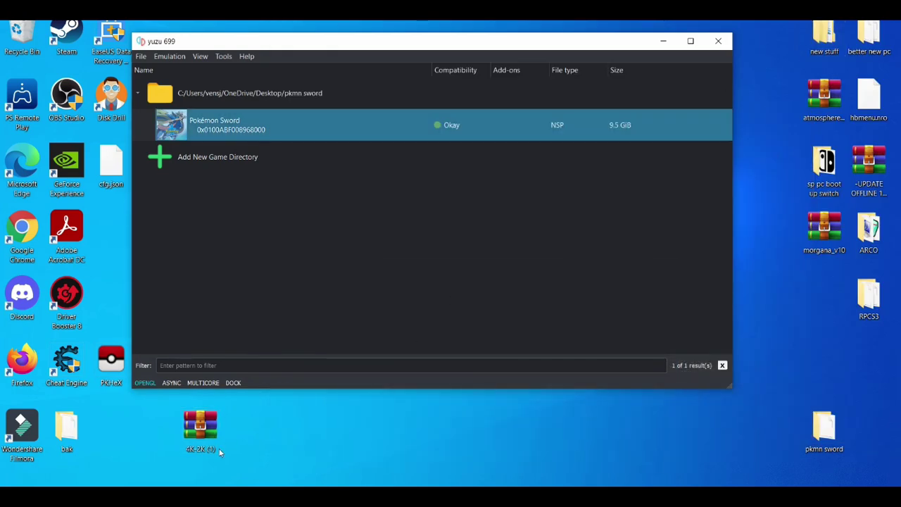
drag(195, 422, 465, 424)
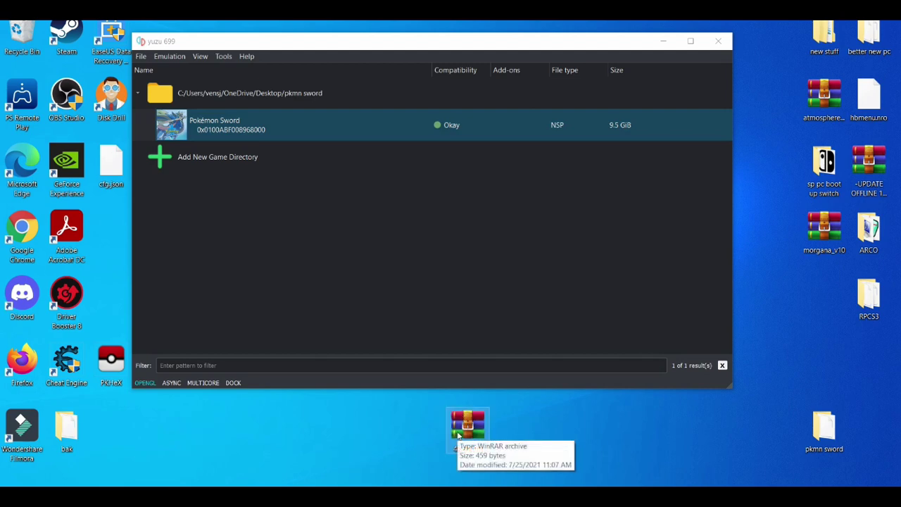
Extract the exefs folder from the archive's 4K-2K folder to the desktop and close the archive.
double_click(457, 434)
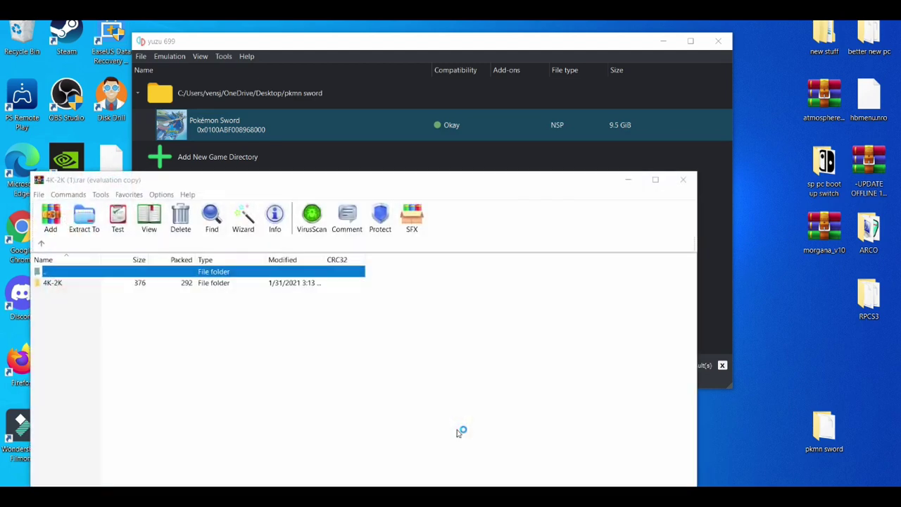
click(670, 60)
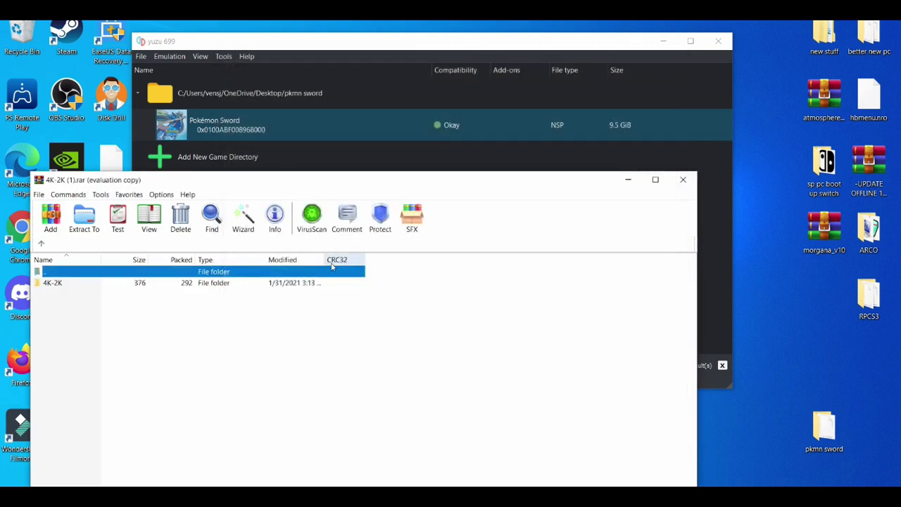
double_click(218, 285)
click(291, 285)
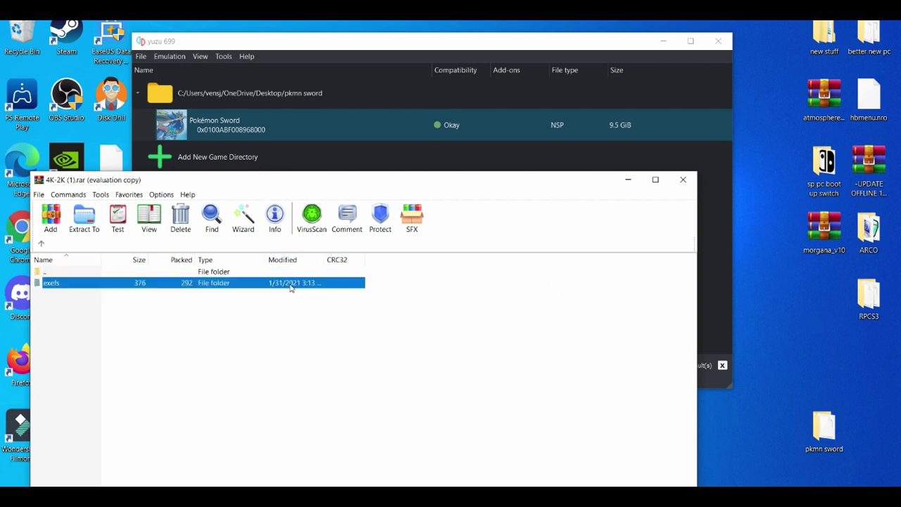
drag(291, 285, 776, 320)
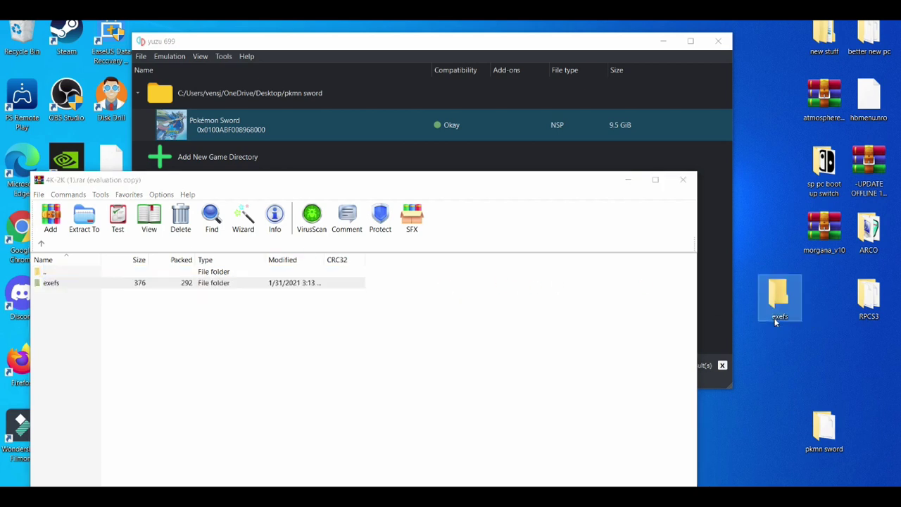
click(680, 181)
Delete the 4K-2K (1) archive from the desktop.
click(479, 432)
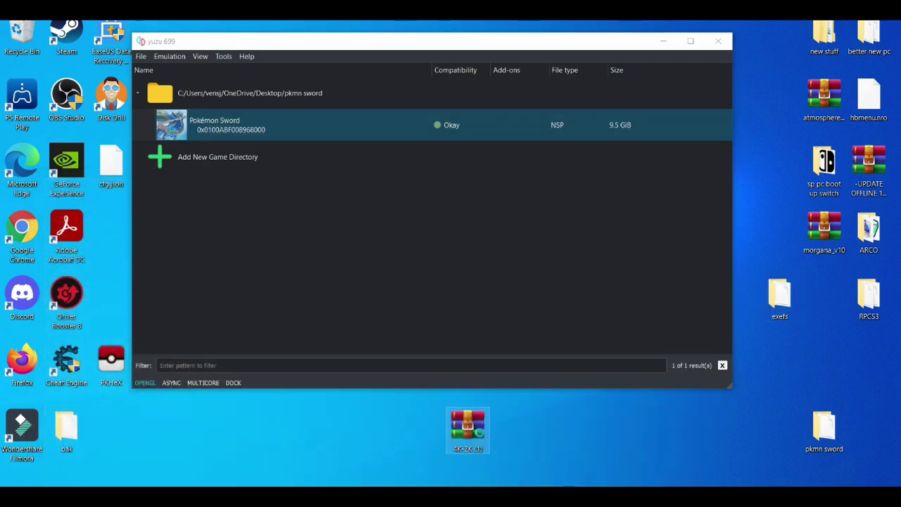
right_click(480, 432)
click(512, 391)
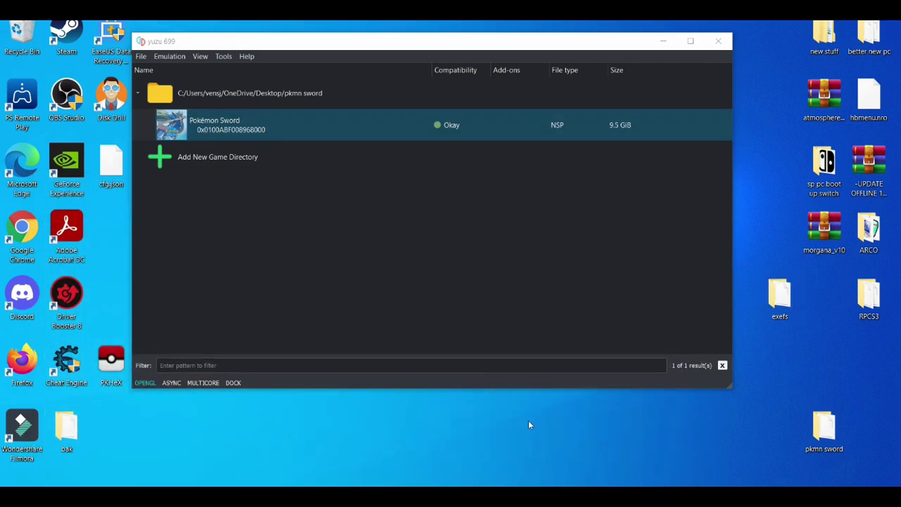
Create a desktop folder named "4k mod".
right_click(528, 422)
mouse_move(560, 381)
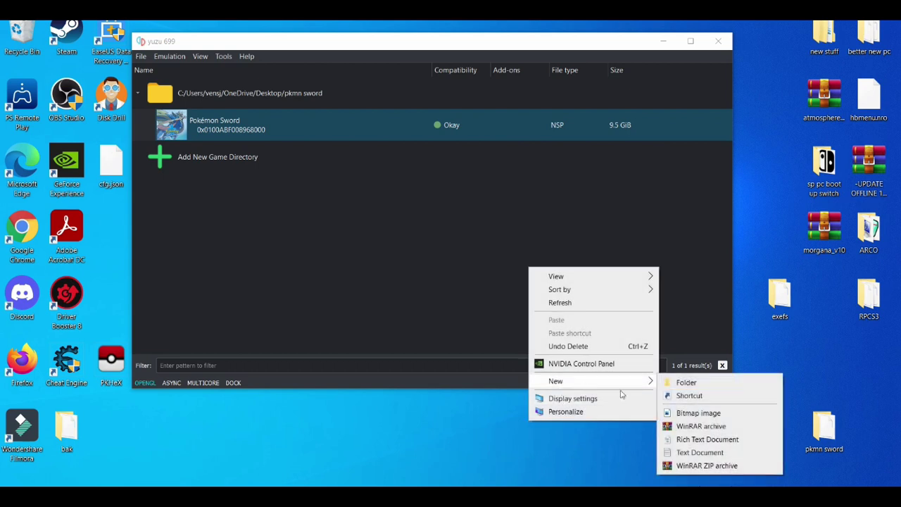
click(699, 383)
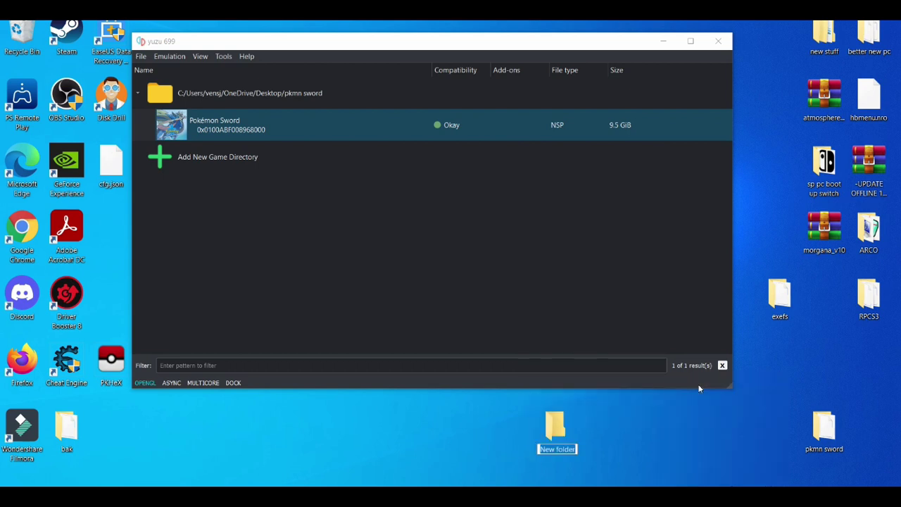
text(4k mod)
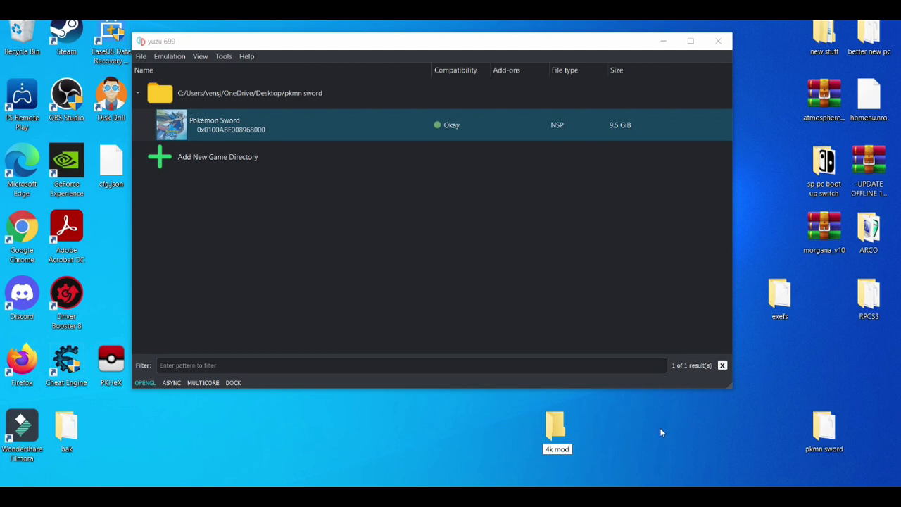
key(Return)
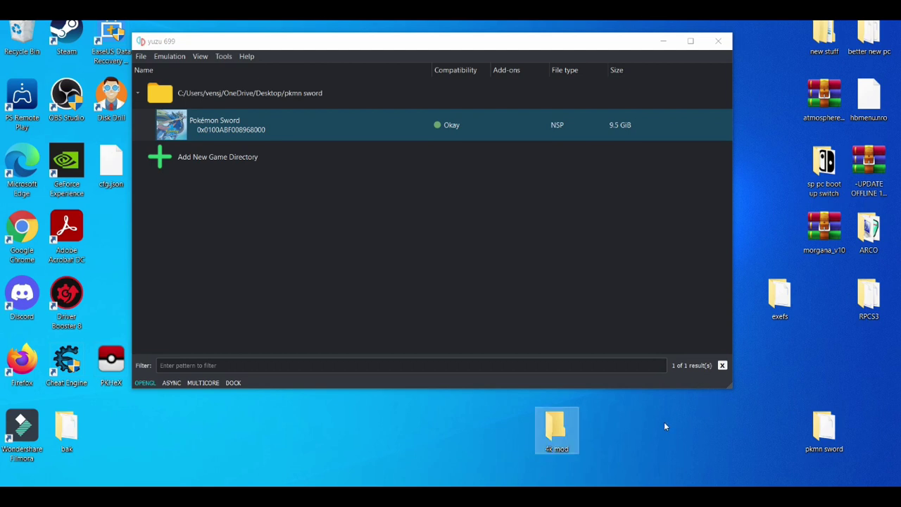
Move the exefs folder from the desktop into Pokémon Sword's mod data location in yuzu.
right_click(340, 131)
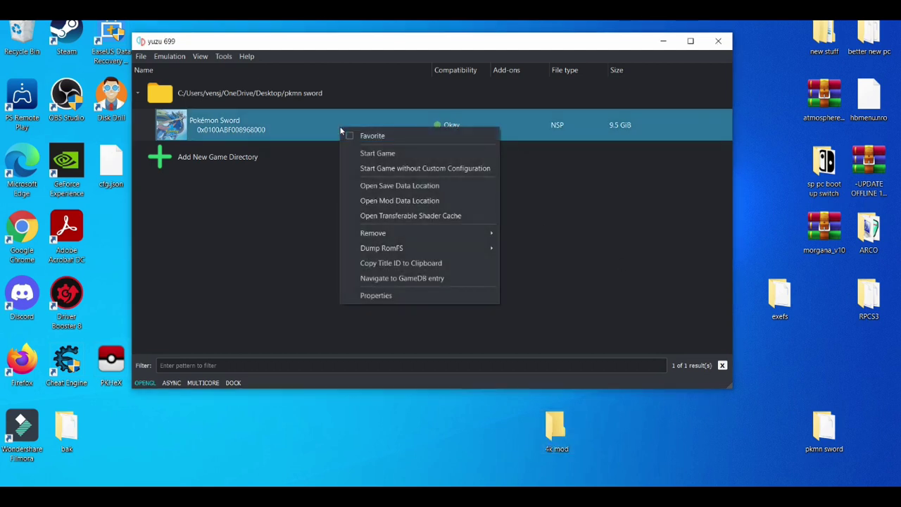
click(382, 202)
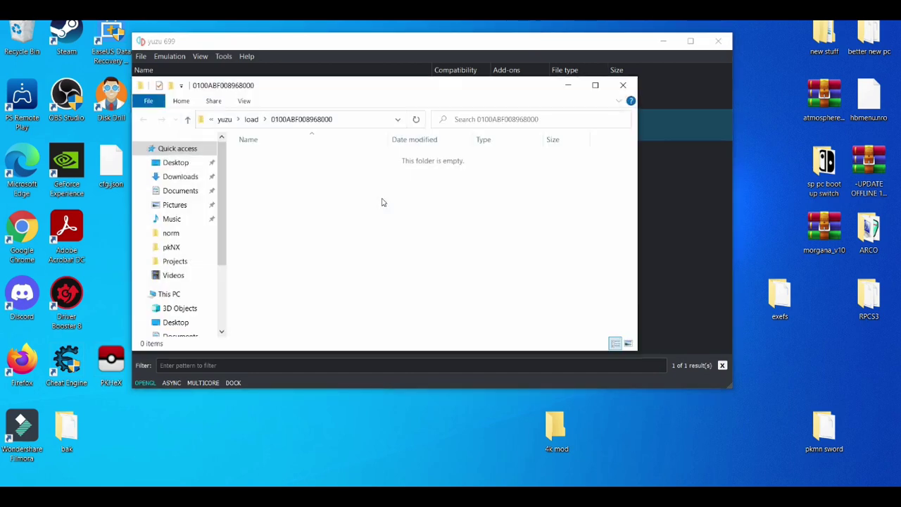
drag(779, 296, 384, 231)
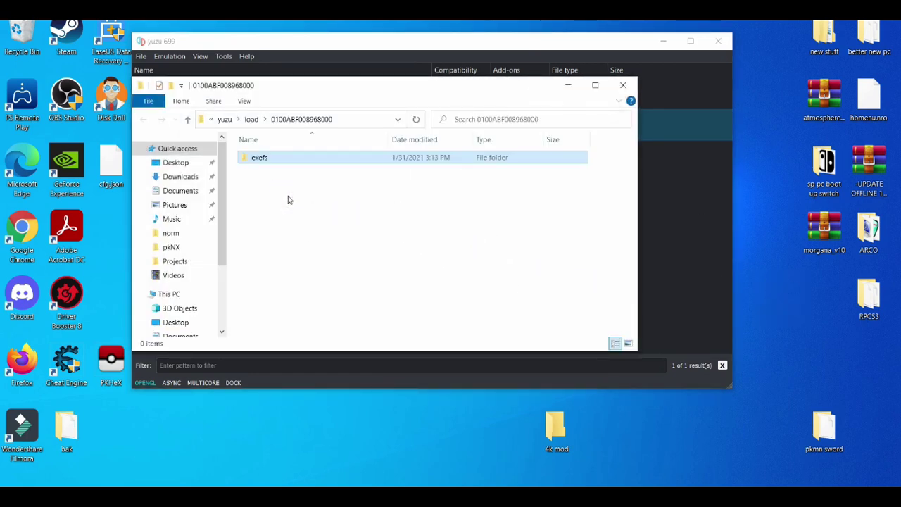
click(622, 86)
Check the add-ons list in Pokémon Sword's properties and leave without saving.
right_click(236, 121)
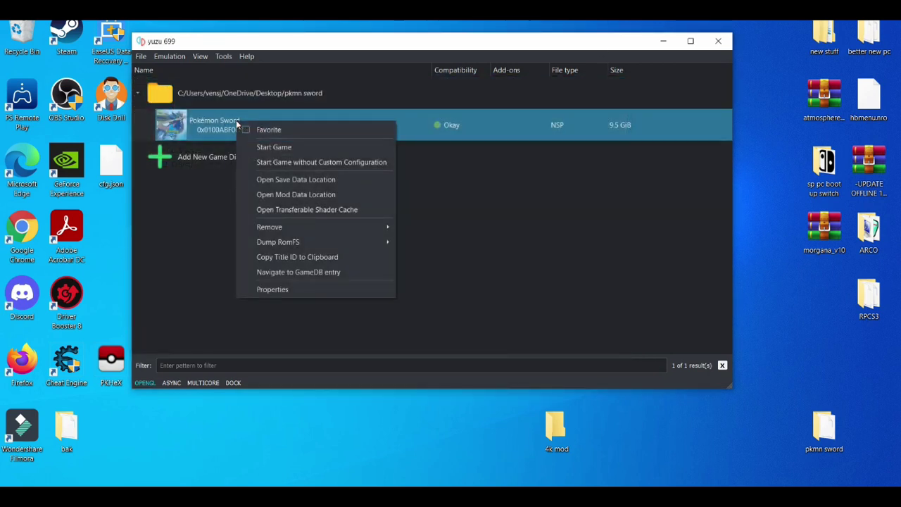
click(288, 285)
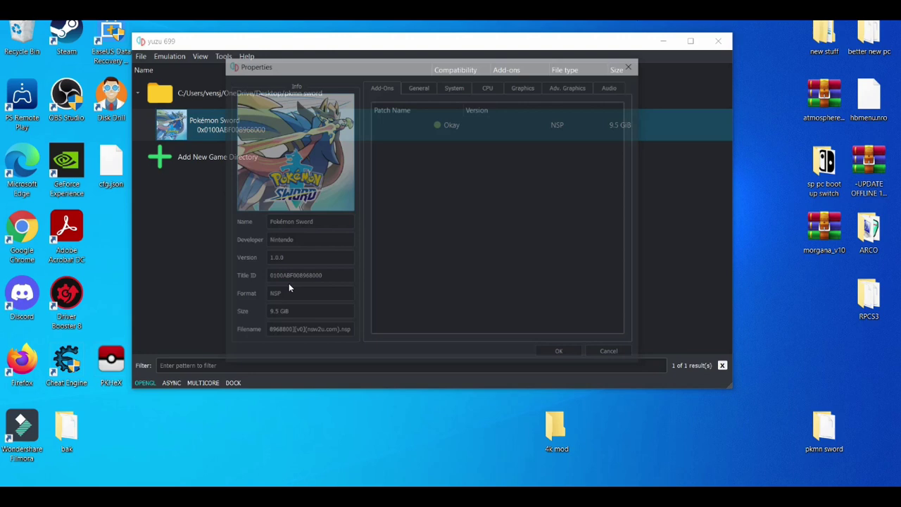
click(612, 354)
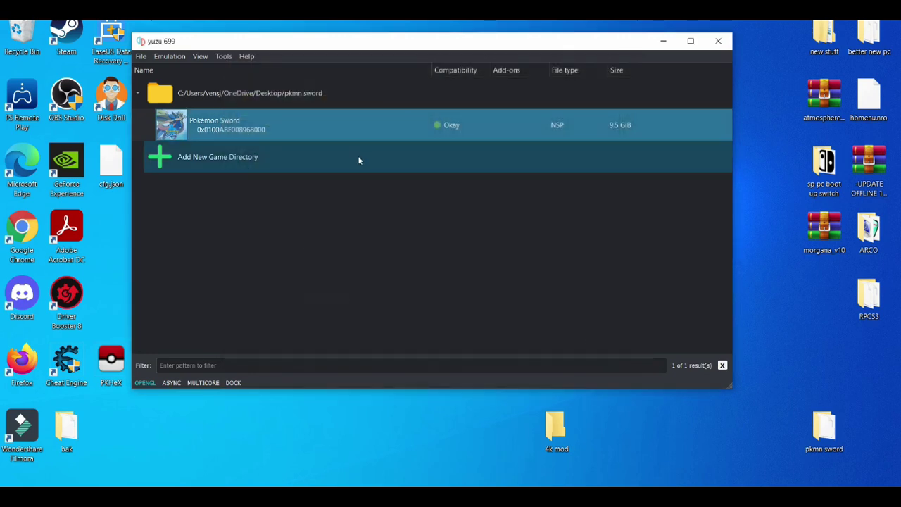
Move the 4k mod folder into Pokémon Sword's mod data location and put the exefs folder inside it.
right_click(329, 124)
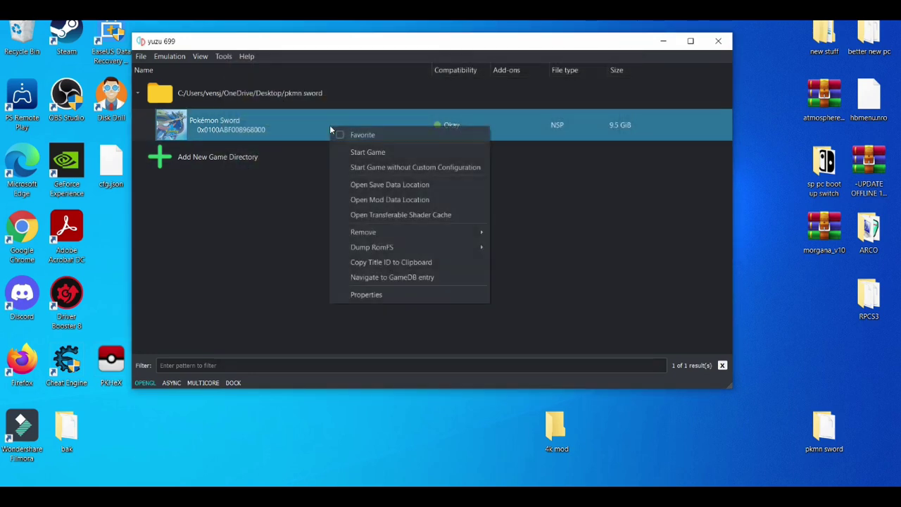
click(378, 200)
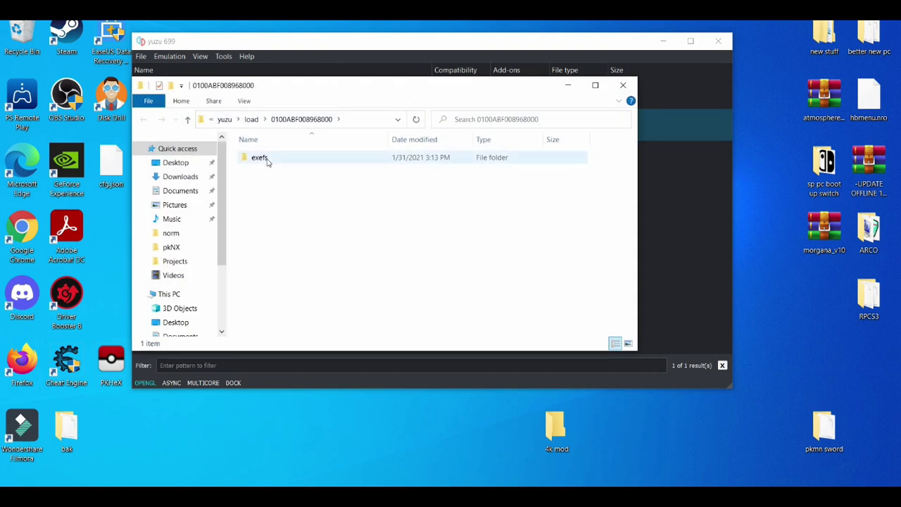
click(261, 159)
mouse_move(262, 159)
mouse_down()
mouse_move(549, 239)
mouse_move(574, 431)
mouse_move(562, 437)
mouse_move(422, 299)
mouse_move(260, 177)
mouse_up()
click(623, 85)
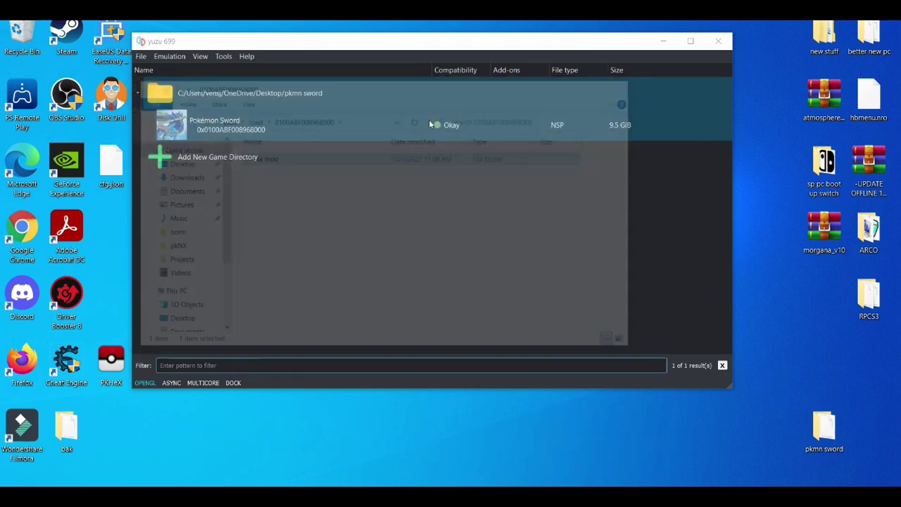
Check that the 4k mod add-on is enabled in Pokémon Sword's properties and accept the dialog.
right_click(252, 132)
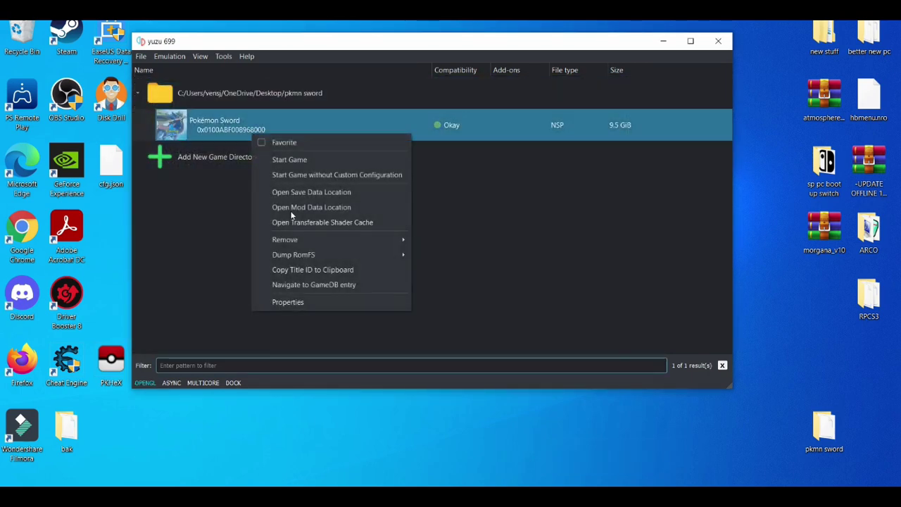
click(286, 303)
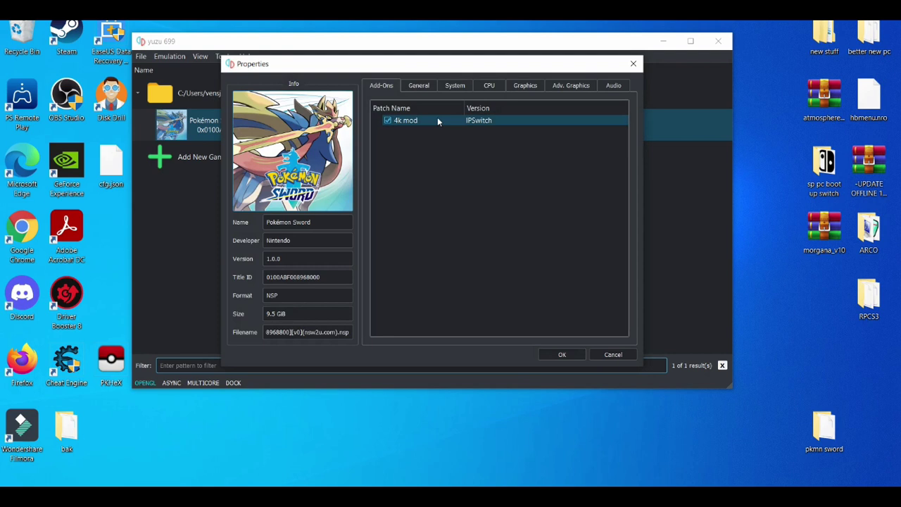
click(563, 353)
Turn off NVDEC emulation and enable asynchronous shader building in yuzu's graphics configuration, saving the settings.
click(179, 58)
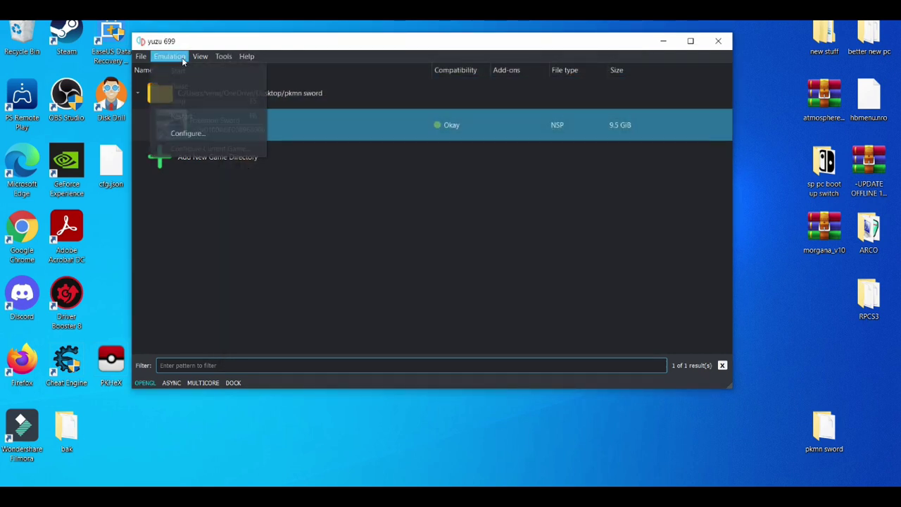
click(183, 134)
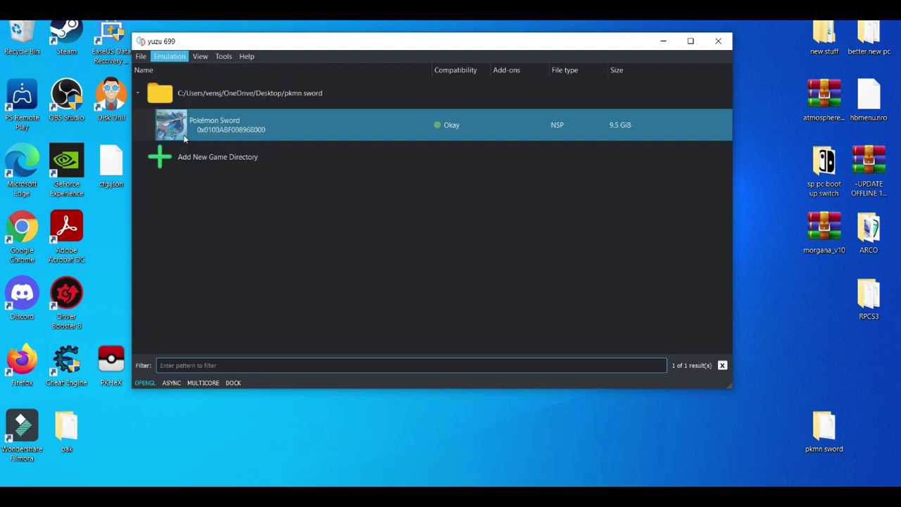
click(213, 94)
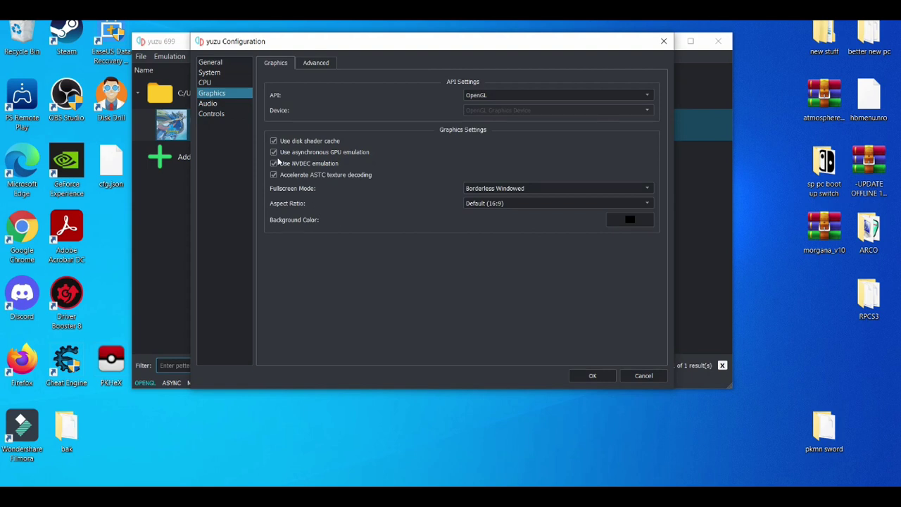
click(308, 65)
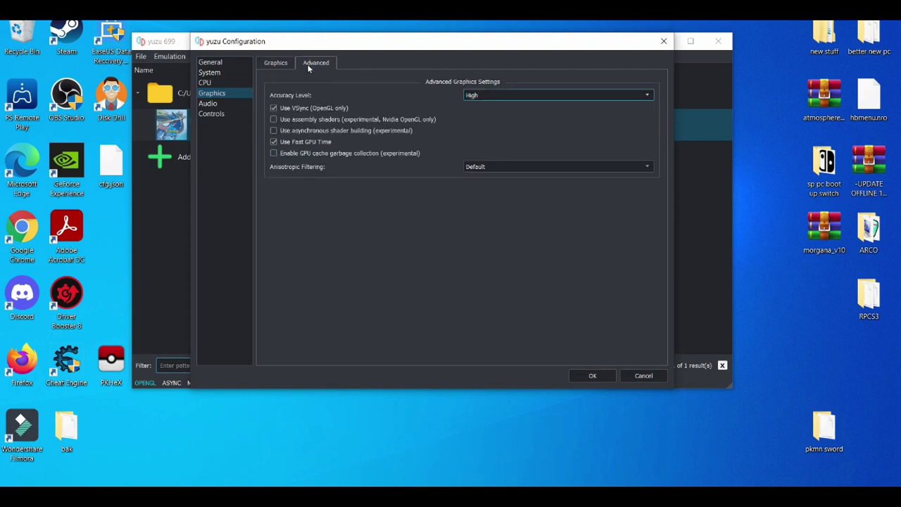
click(273, 131)
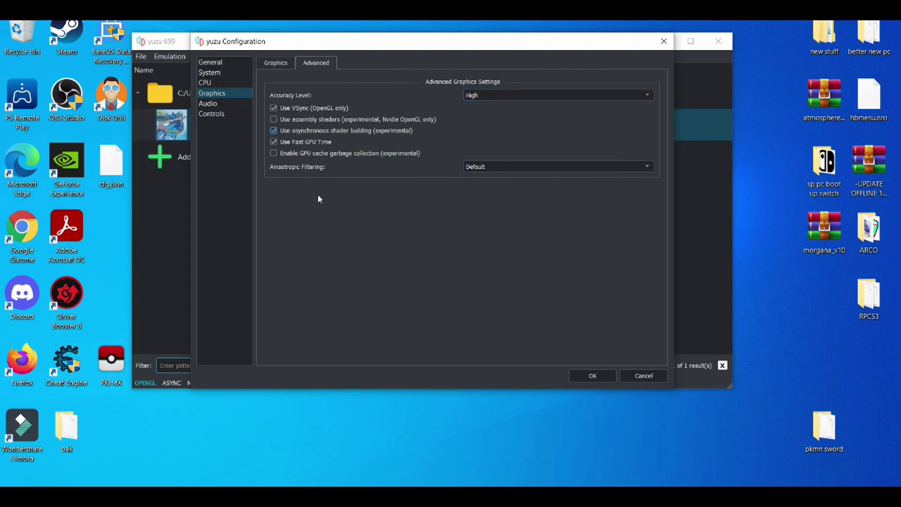
click(276, 64)
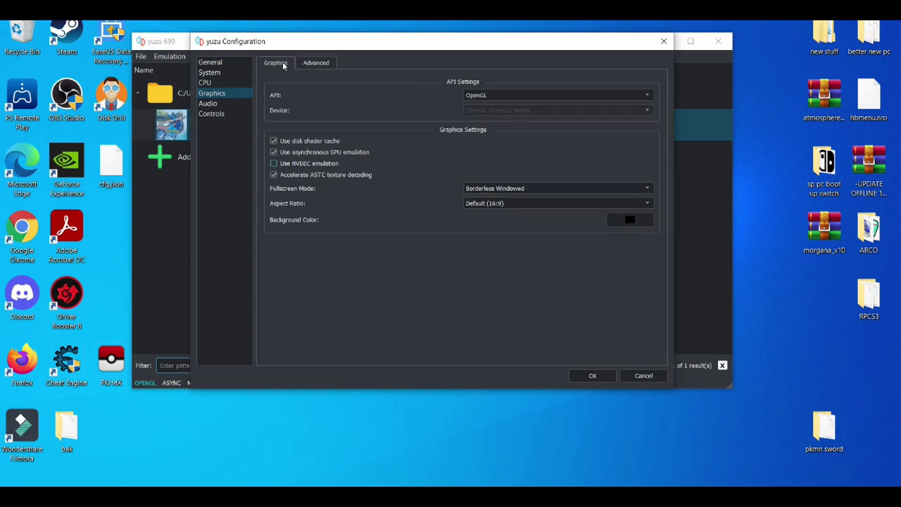
click(584, 375)
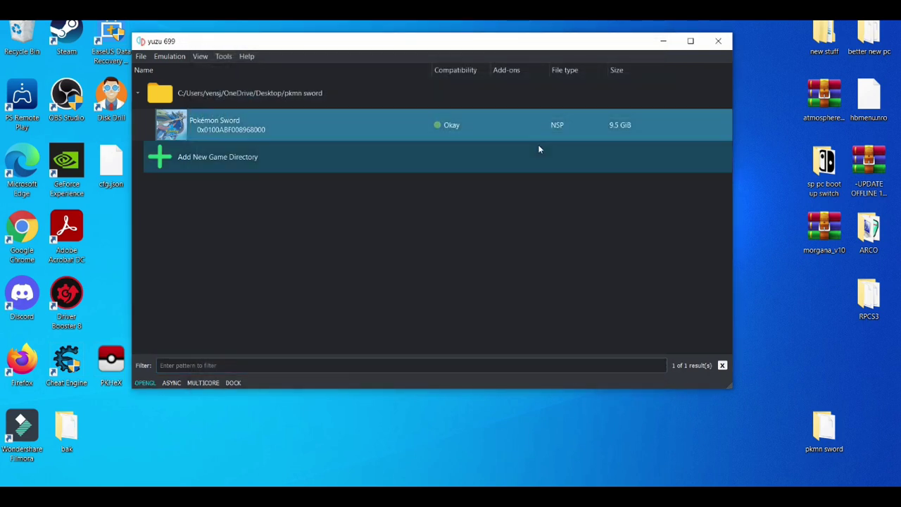